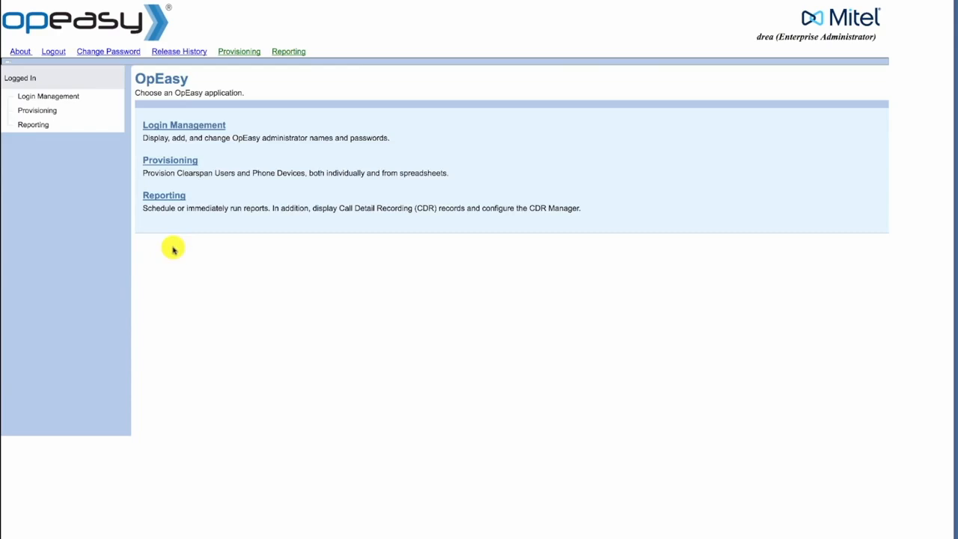
- Go to Provisioning > Users and limit the group to Hershey
click(153, 162)
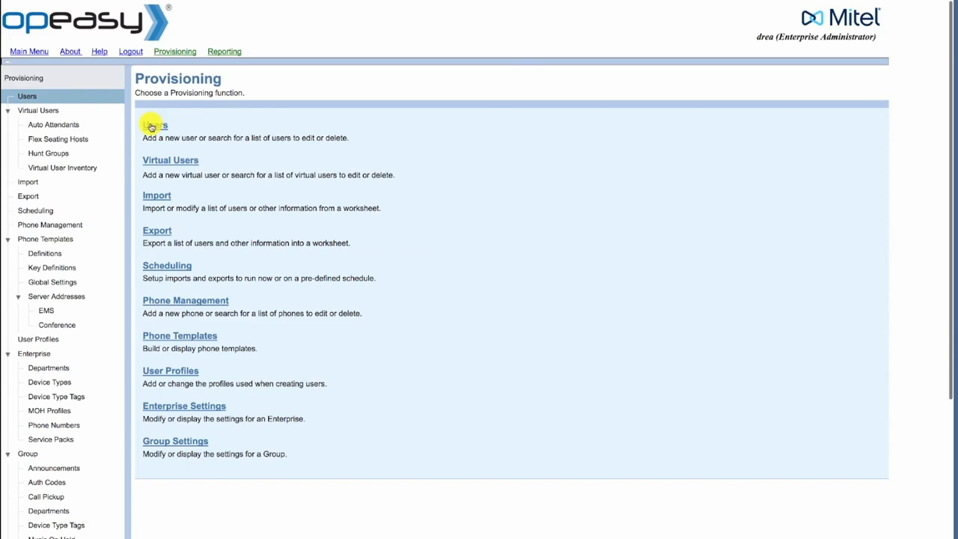
click(153, 126)
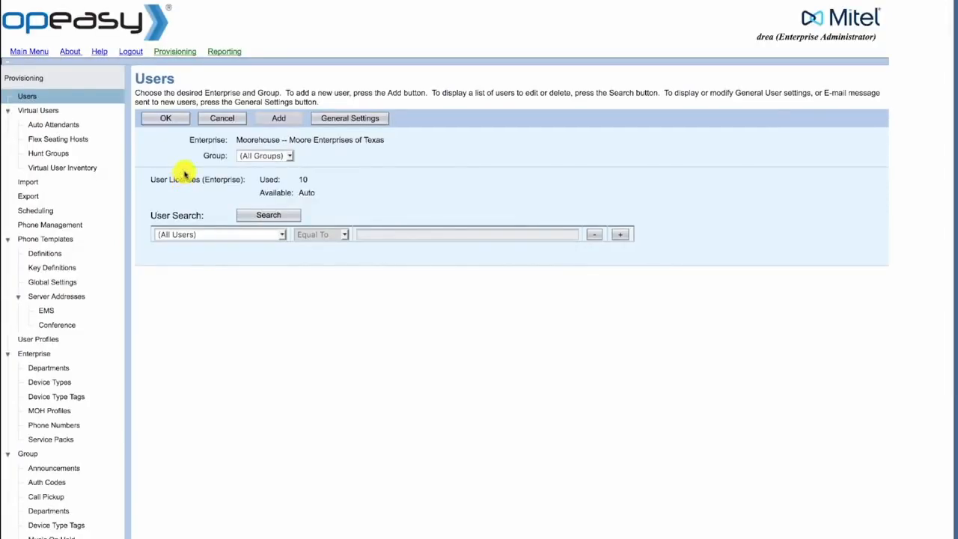
click(254, 156)
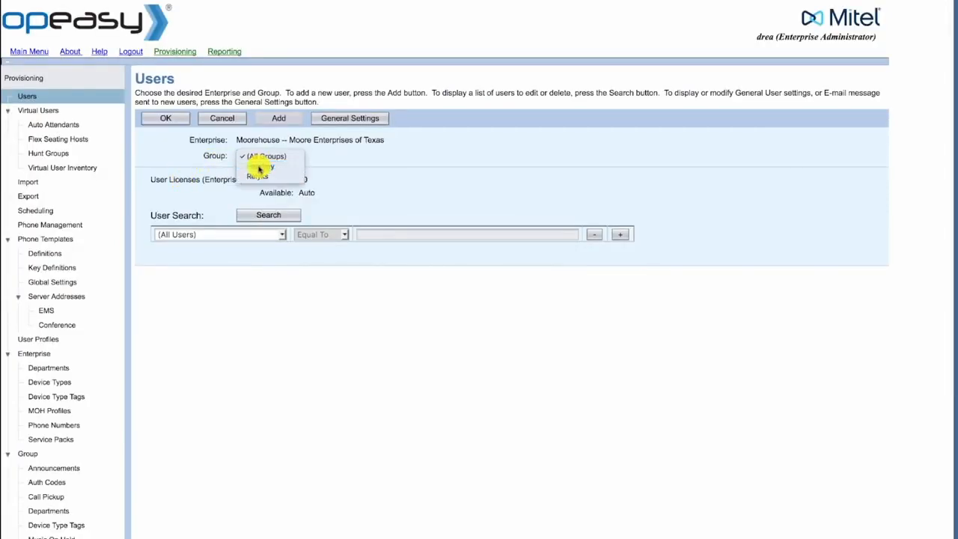
click(259, 166)
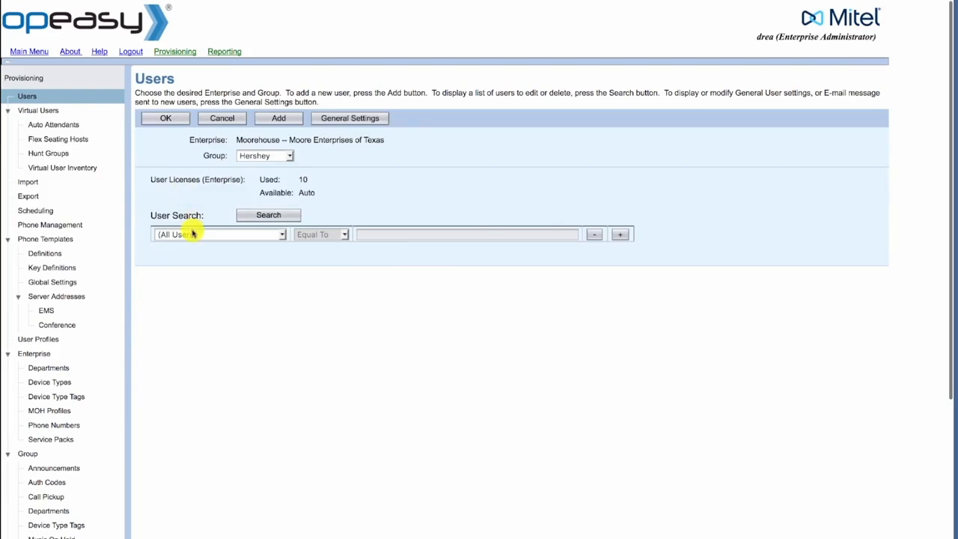
- Search users by User: Last Name for the target user's surname
click(193, 235)
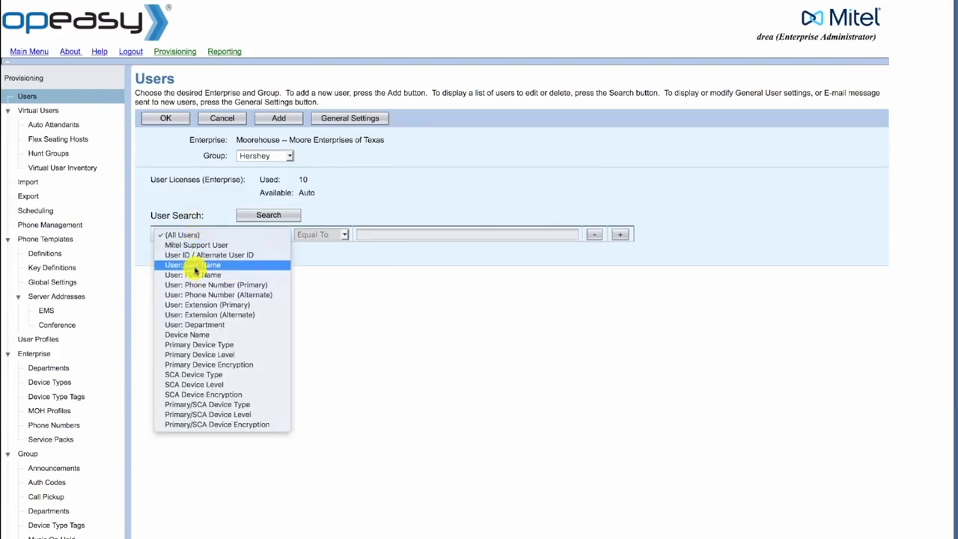
click(194, 265)
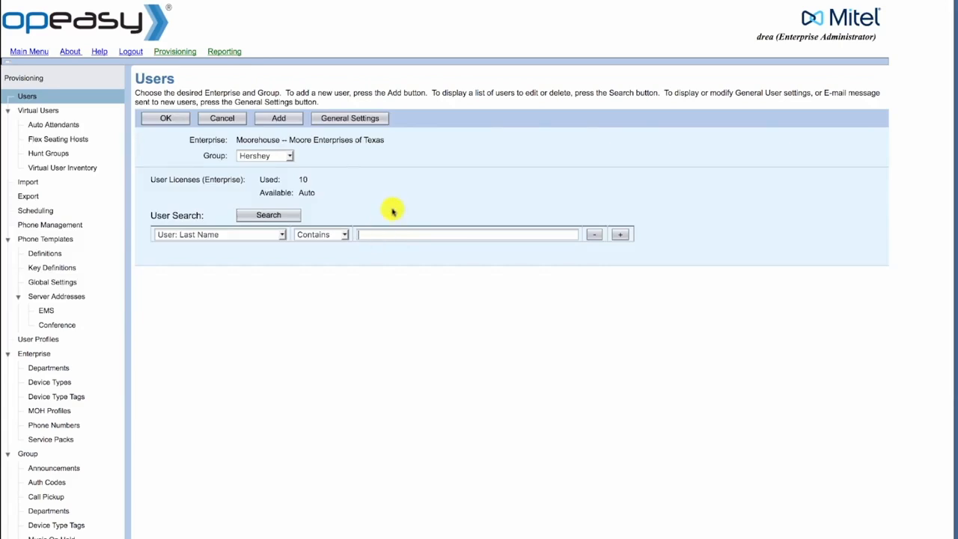
text(Wilson)
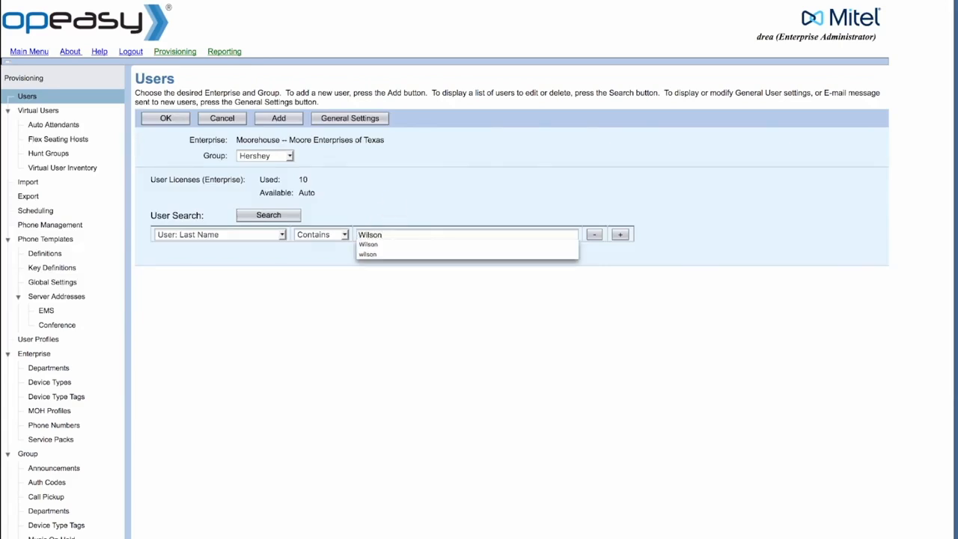
click(278, 215)
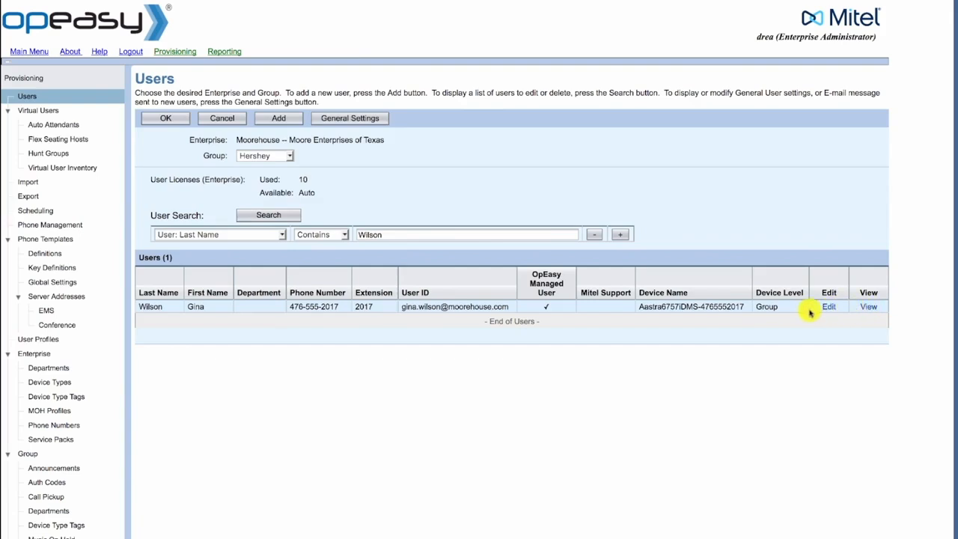
- Open the matched Hershey user in Advanced: User Modify, leaving the Service list unchanged
click(206, 313)
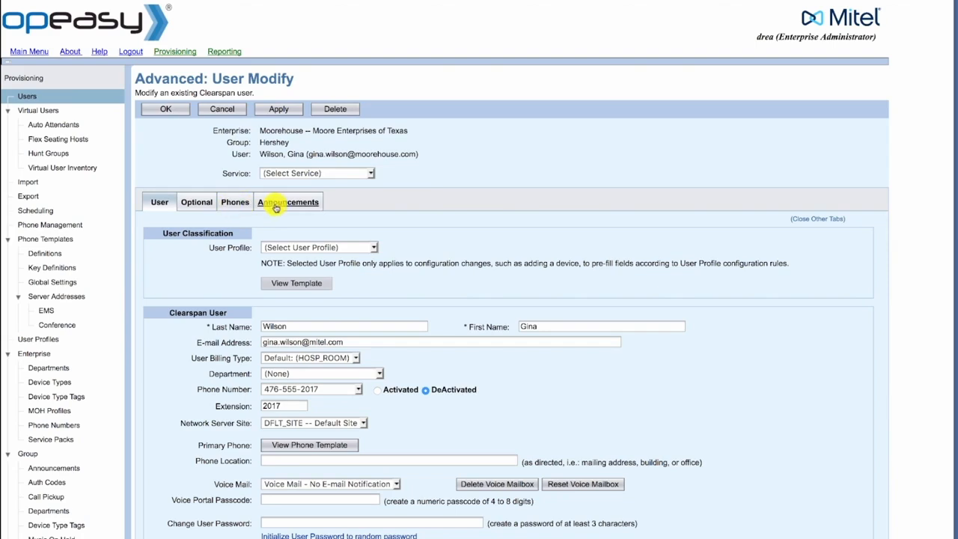
click(288, 173)
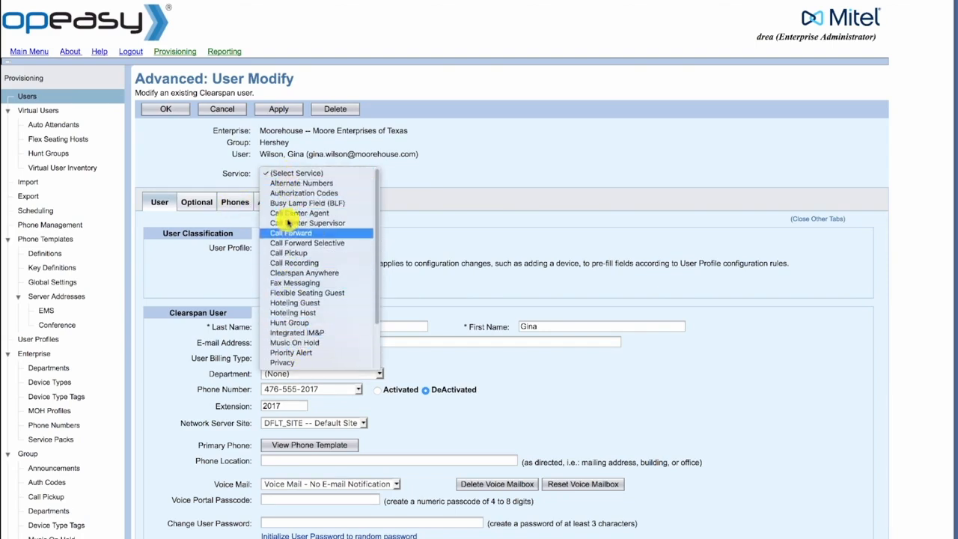
click(156, 164)
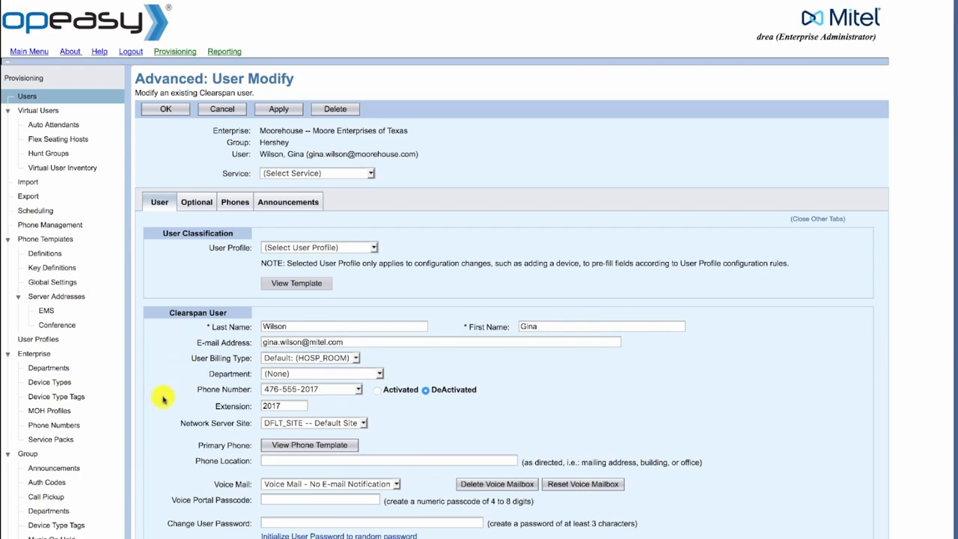
scroll(163, 399, down, 5)
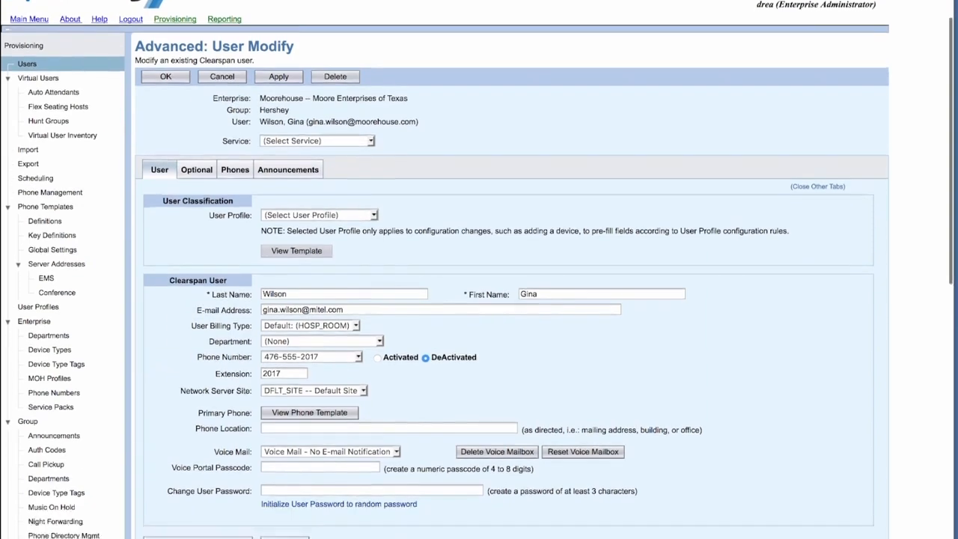
scroll(163, 398, down, 1)
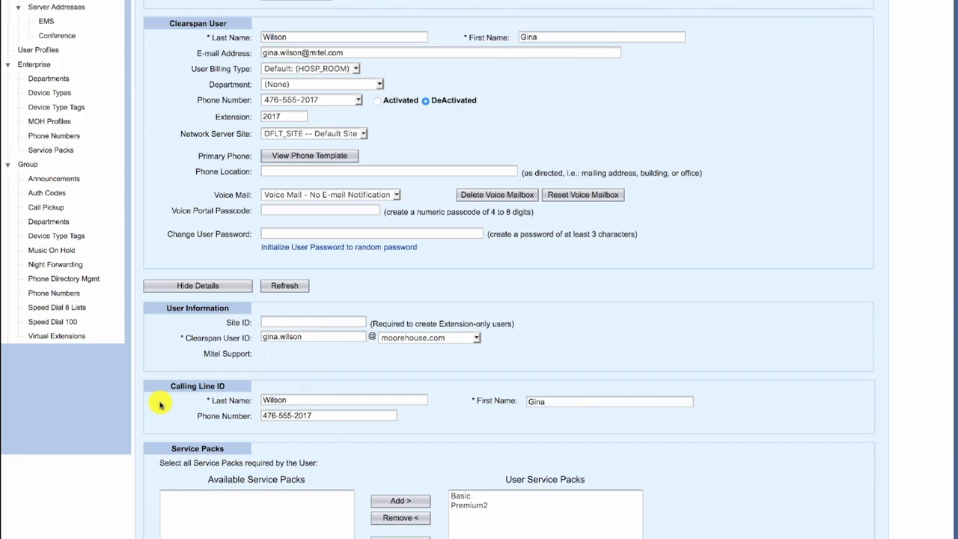
scroll(159, 404, down, 5)
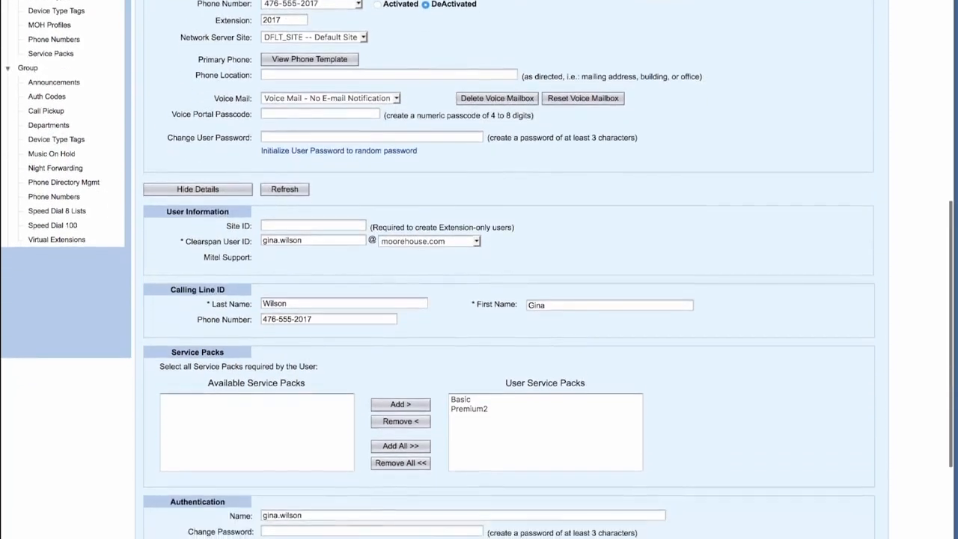
scroll(163, 404, down, 1)
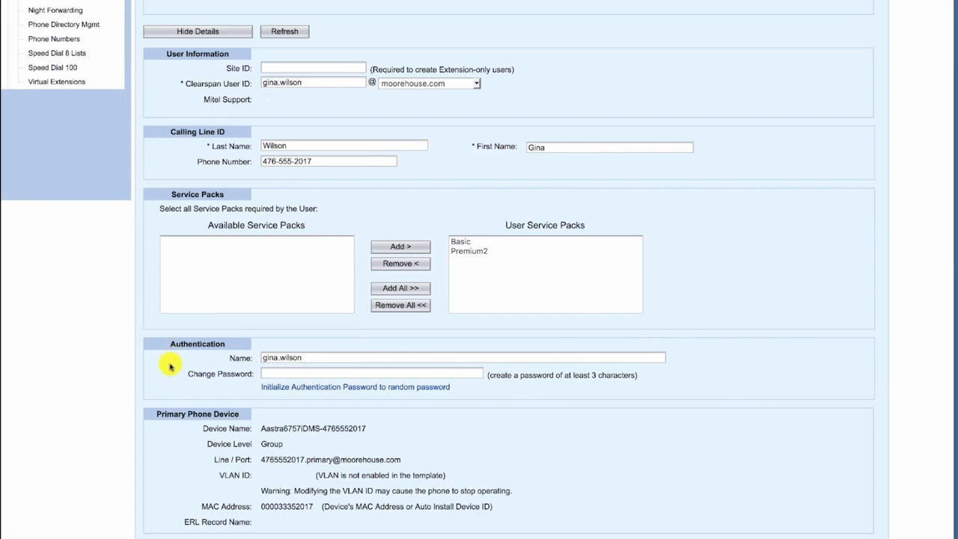
scroll(171, 366, up, 10)
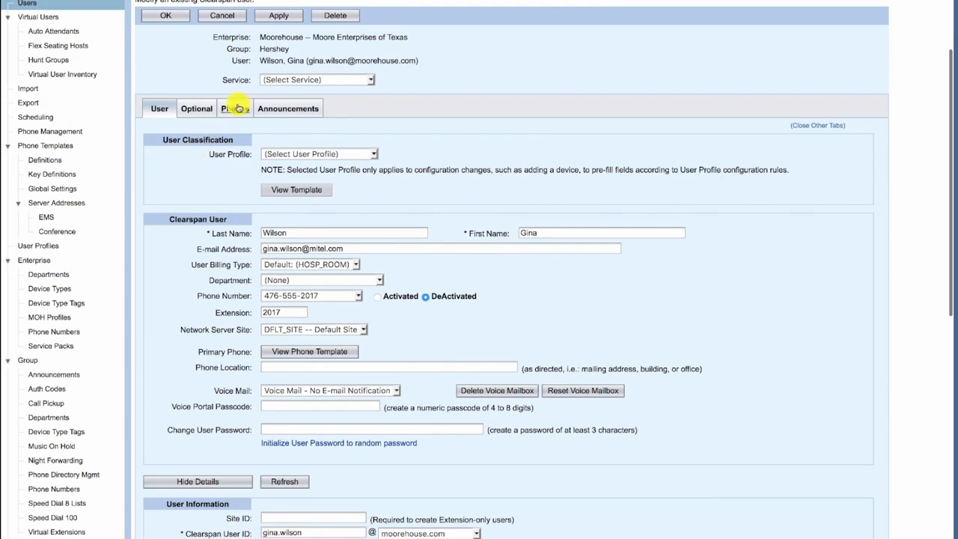
- On the Phones tab, delete the Aastra 6757i primary phone device and confirm
click(237, 107)
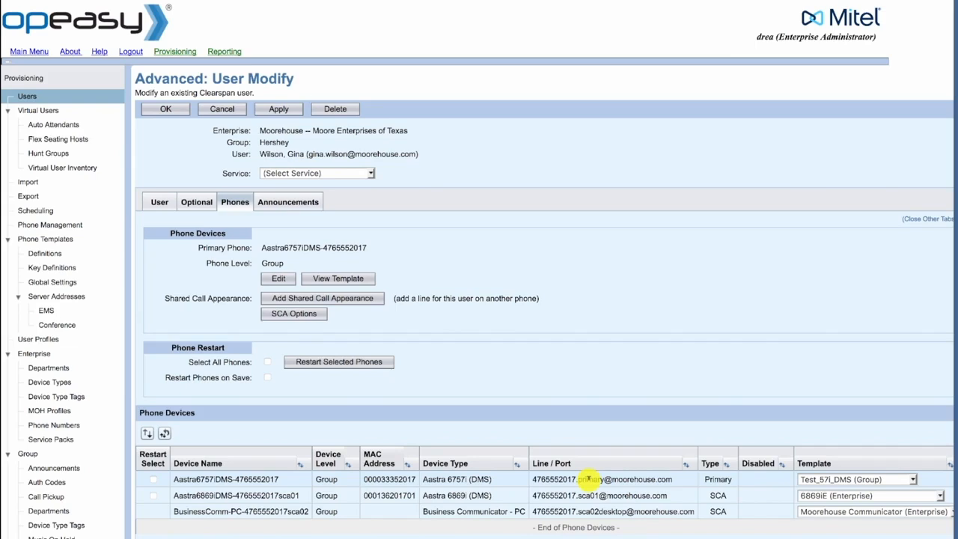
click(589, 479)
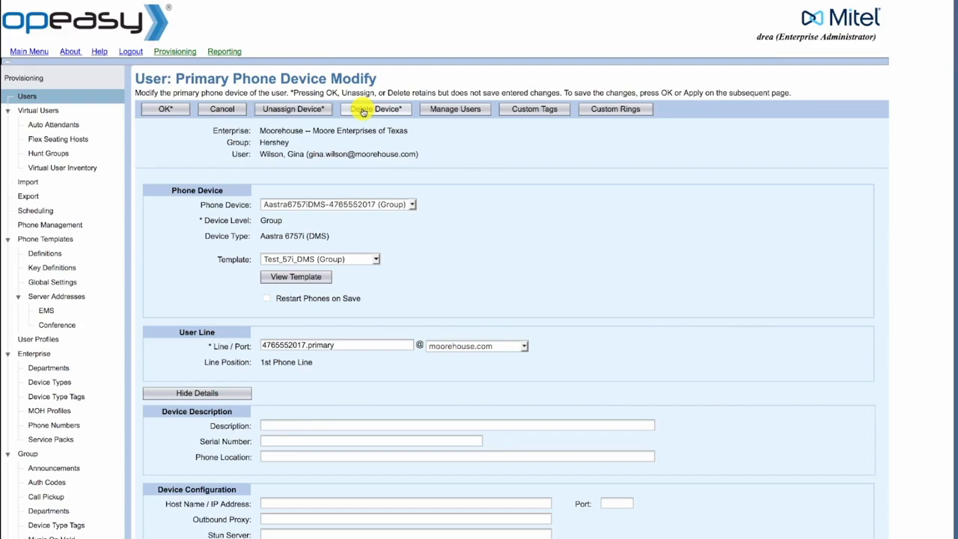
click(363, 111)
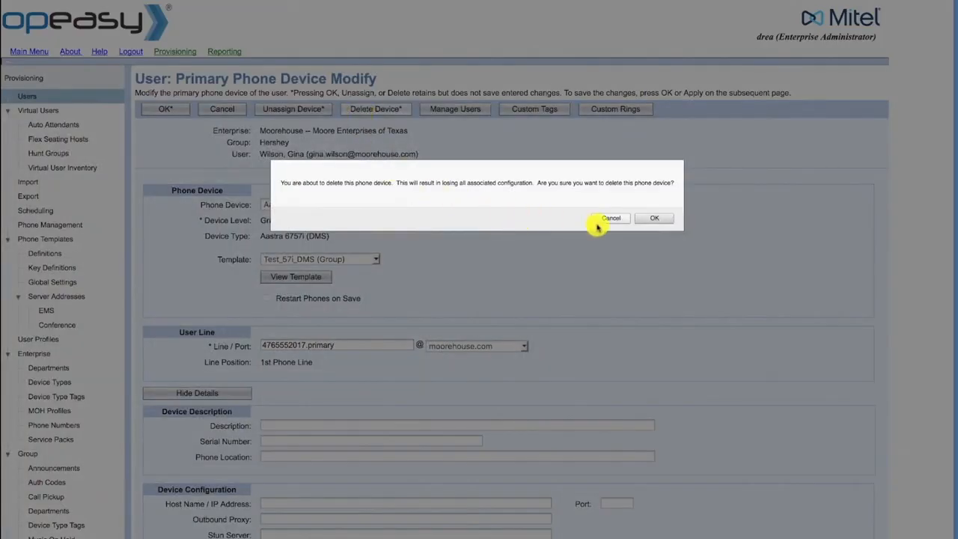
click(650, 219)
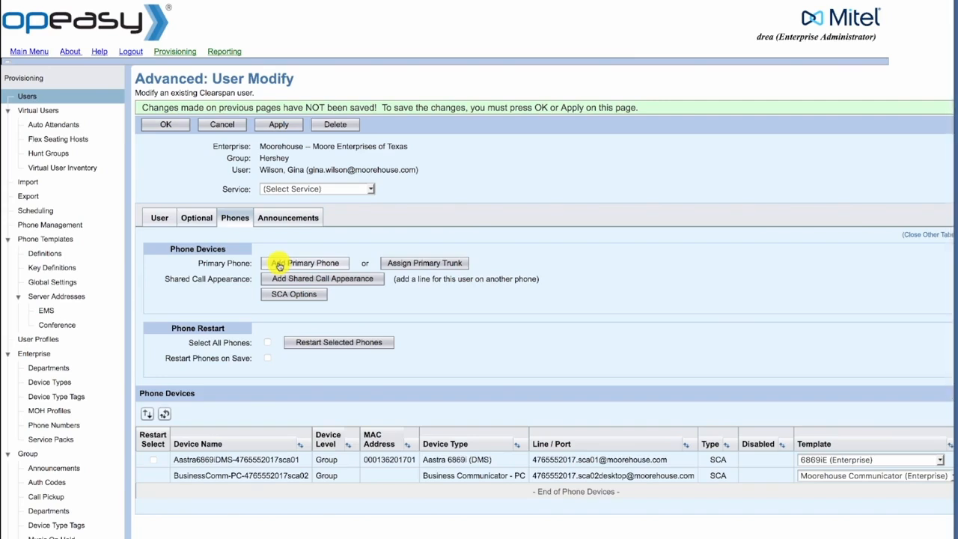
- Add a primary phone with device type Aastra 6757i (DMS) and template 6757i for testing (Enterprise)
click(279, 266)
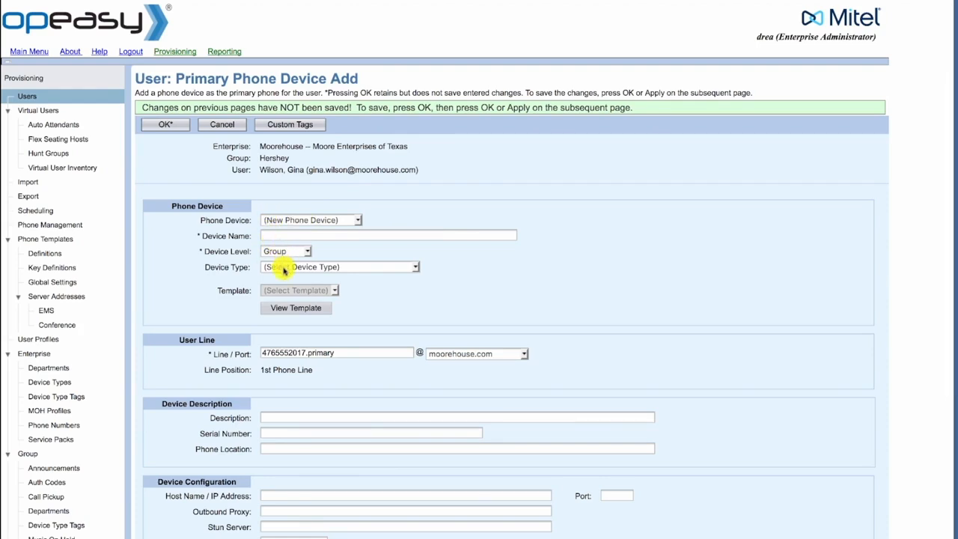
click(284, 270)
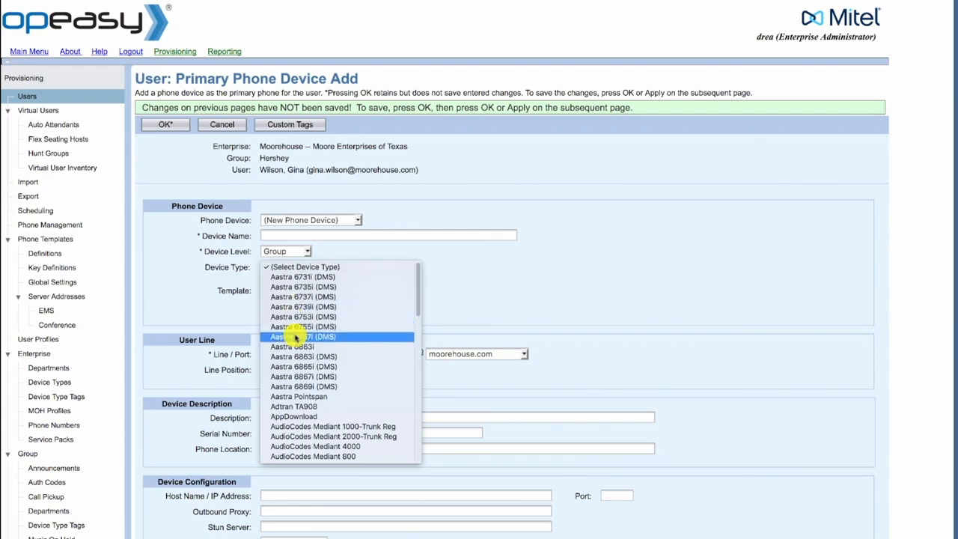
click(296, 338)
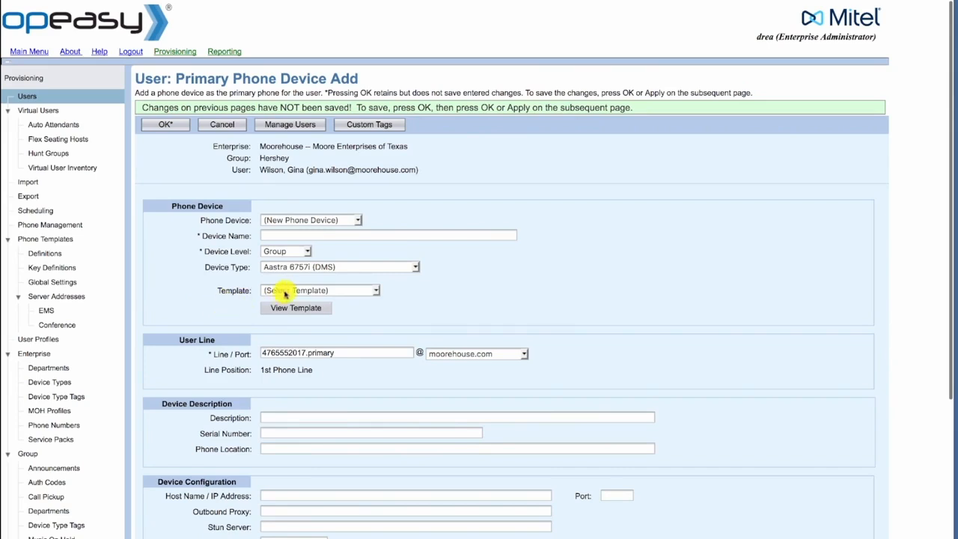
click(285, 292)
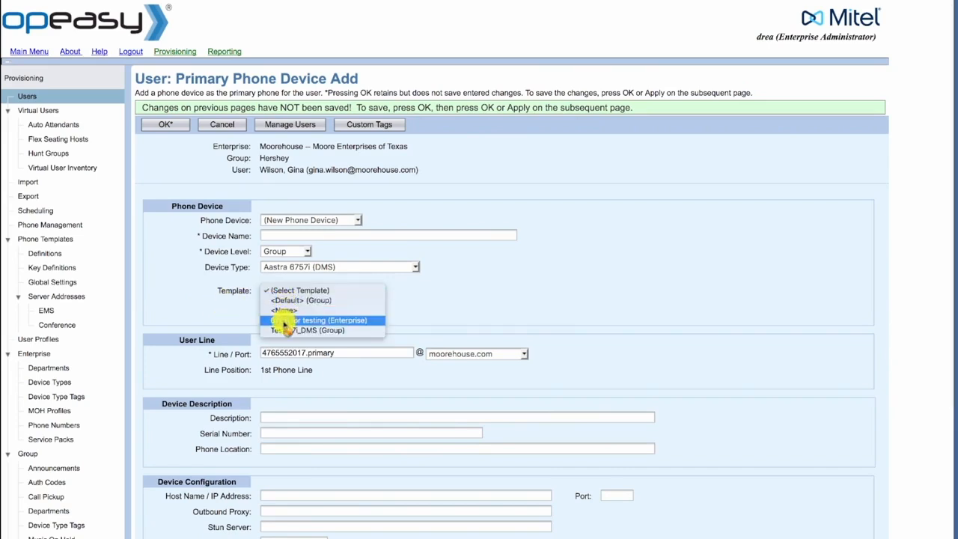
click(284, 320)
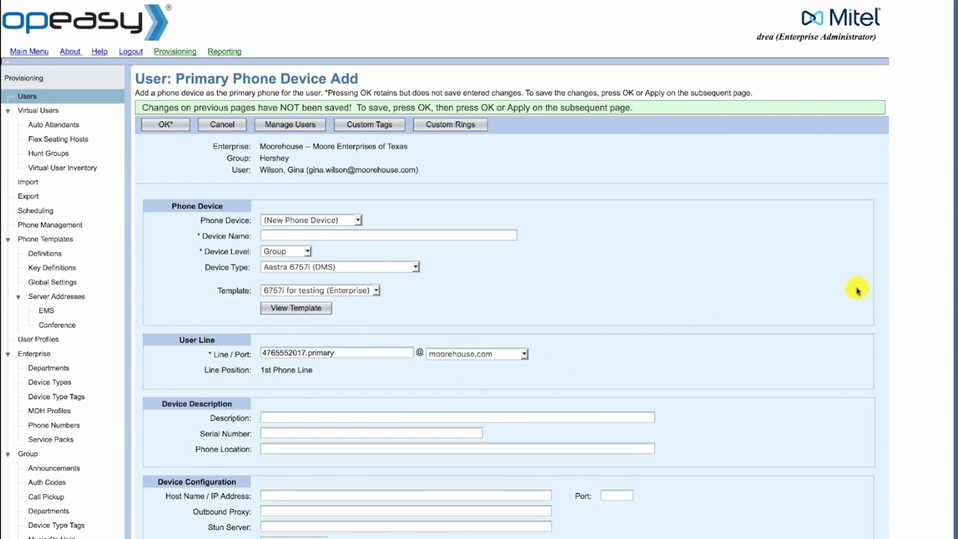
scroll(281, 528, down, 1)
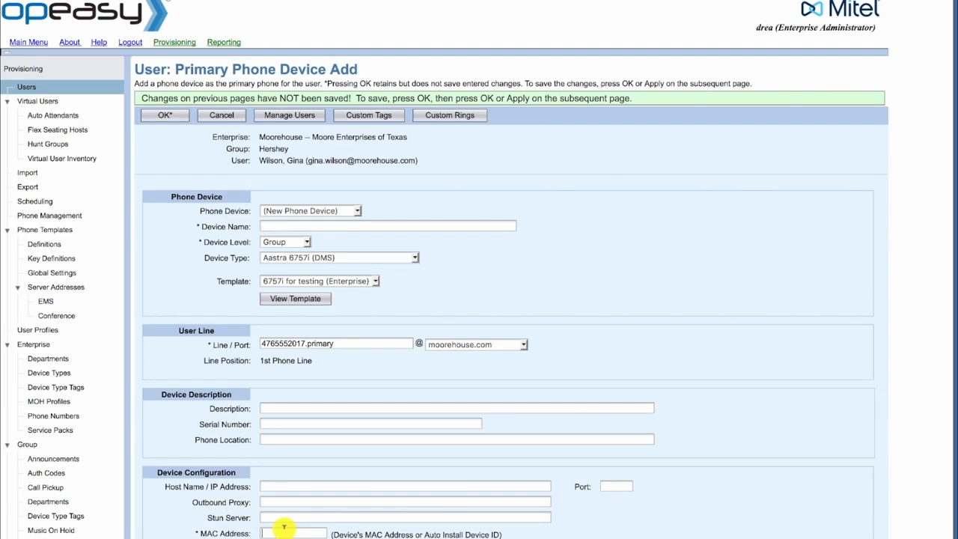
click(284, 530)
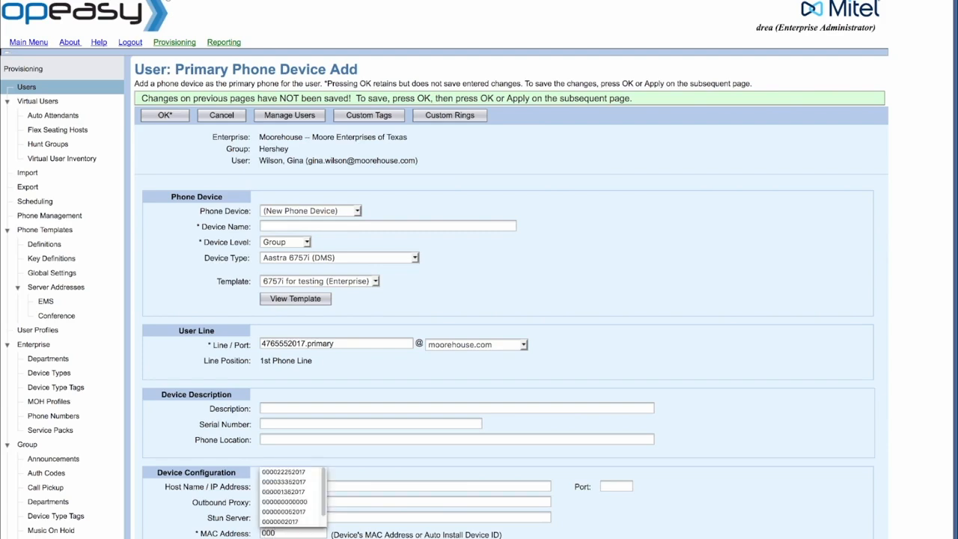
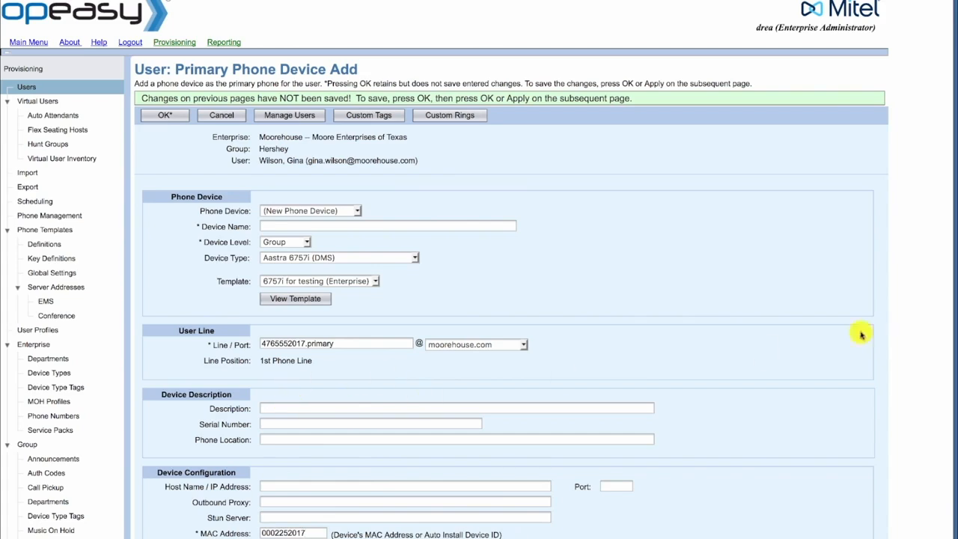
click(272, 228)
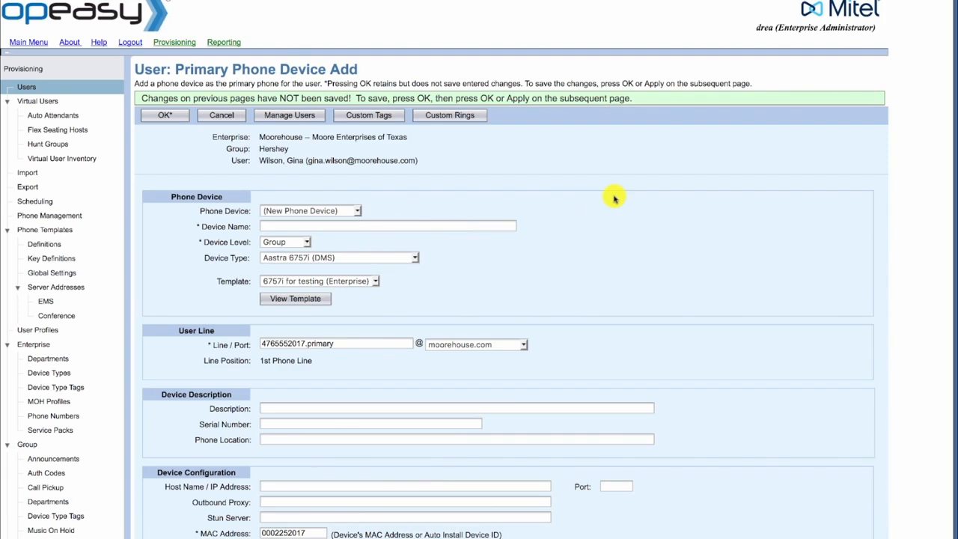
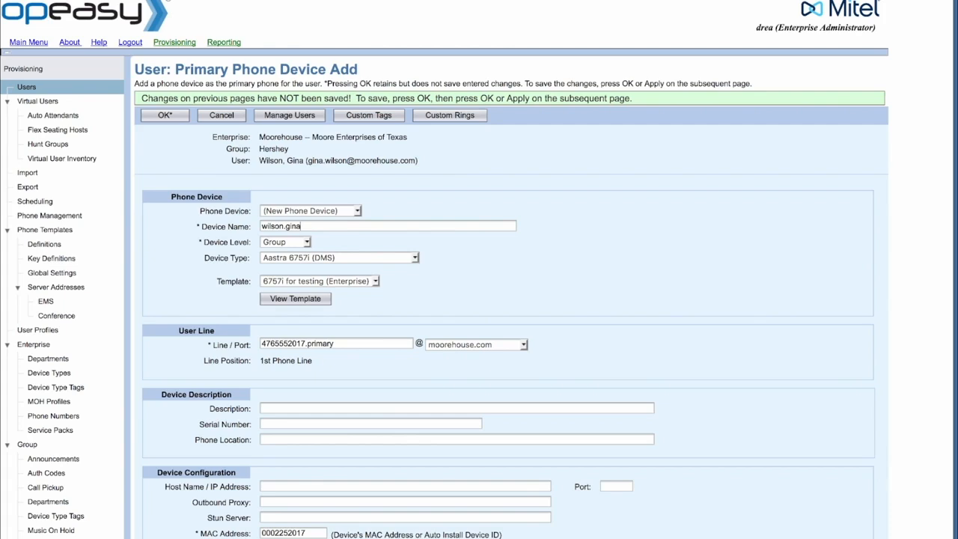
- Accept the new primary phone and save the user's changes
click(160, 117)
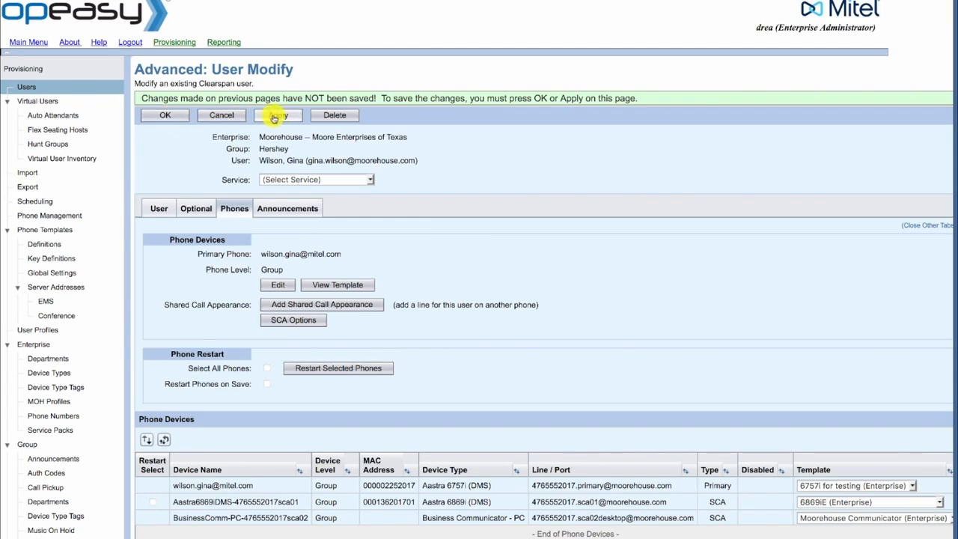
click(185, 118)
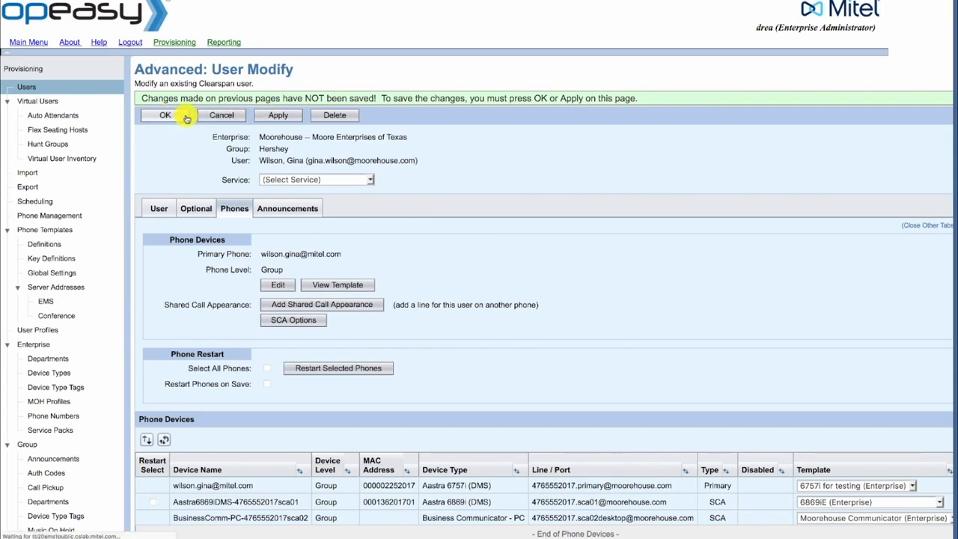